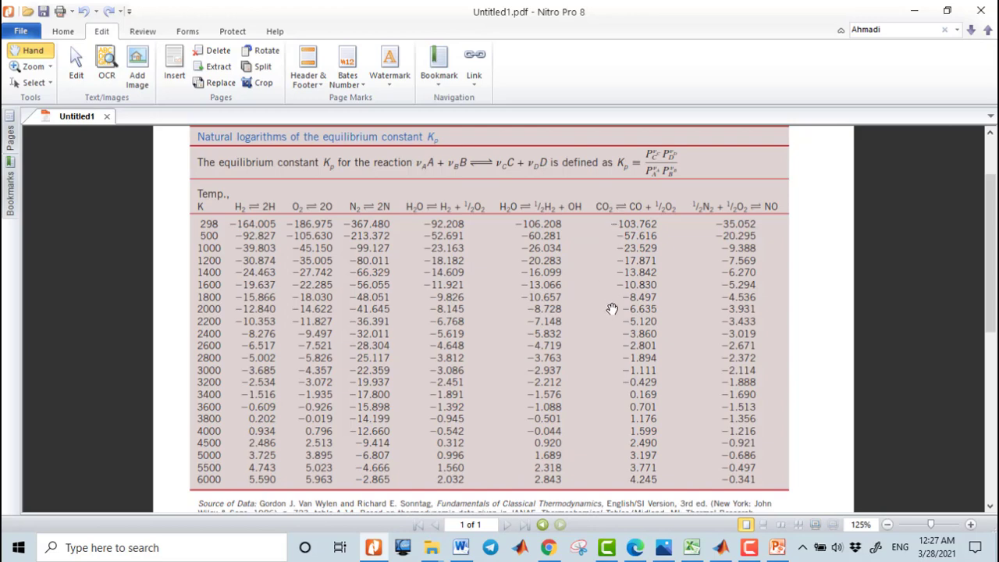
Step: Bring MATLAB to the front over the Nitro Pro Kp table
{"action": "left_click", "coordinate": [720, 547]}
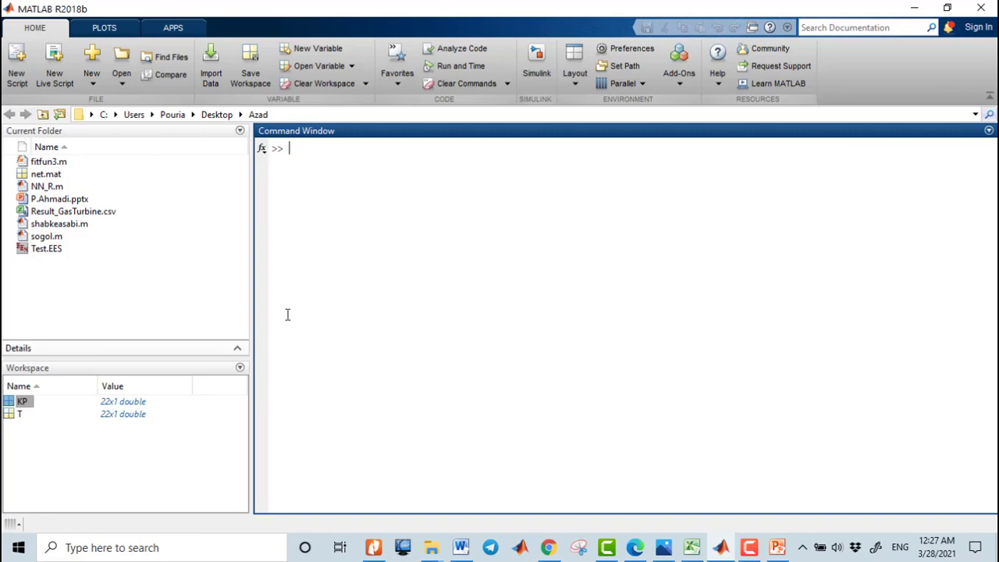
Step: Glance at the Kp table PDF in Nitro Pro, then return to MATLAB
{"action": "left_click", "coordinate": [373, 547]}
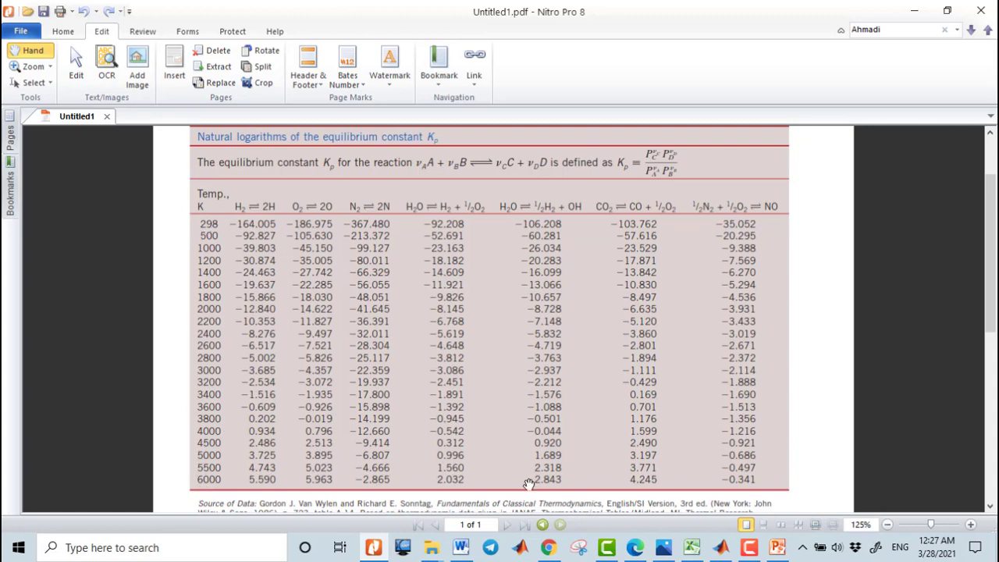
{"action": "left_click", "coordinate": [723, 548]}
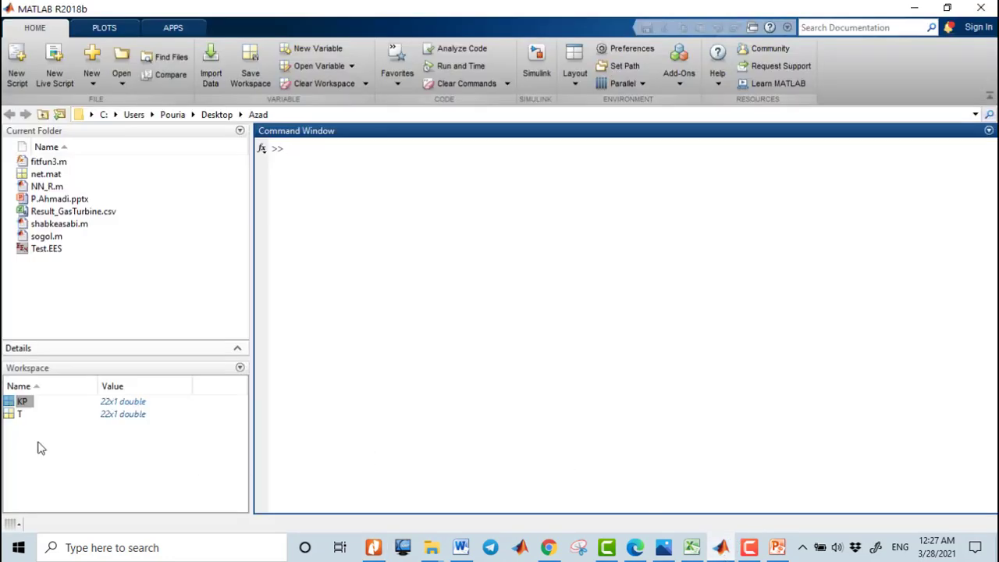
Step: Open the T array in the Variables editor and compare its values with the PDF table
{"action": "double_click", "coordinate": [21, 415]}
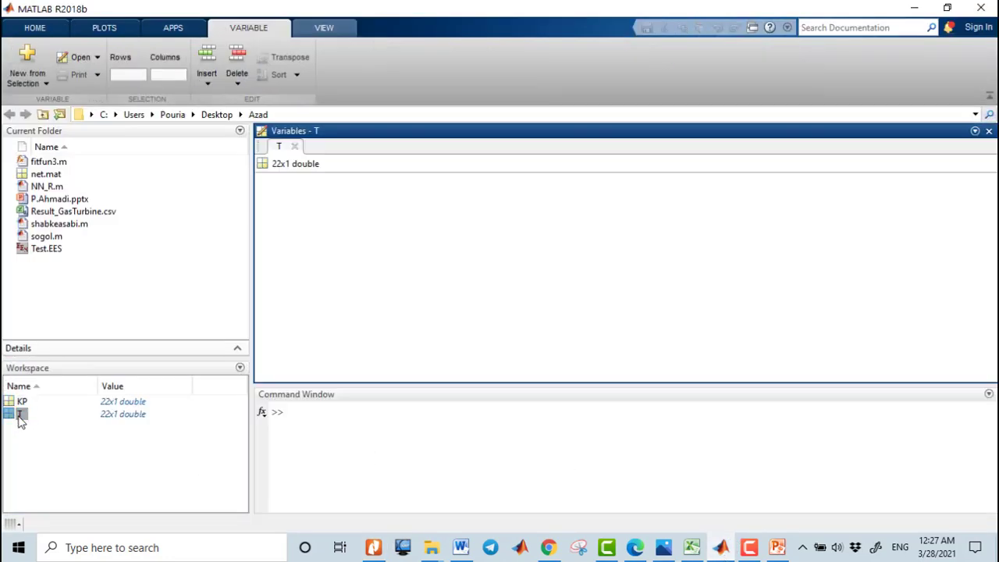
{"action": "scroll", "coordinate": [303, 209], "scroll_direction": "down", "scroll_amount": 5}
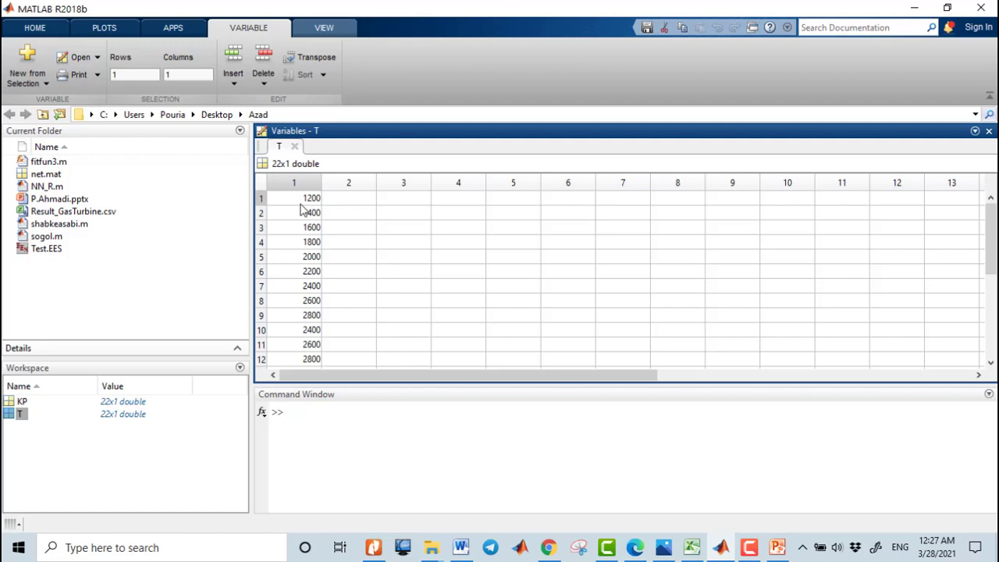
{"action": "scroll", "coordinate": [303, 211], "scroll_direction": "down", "scroll_amount": 2}
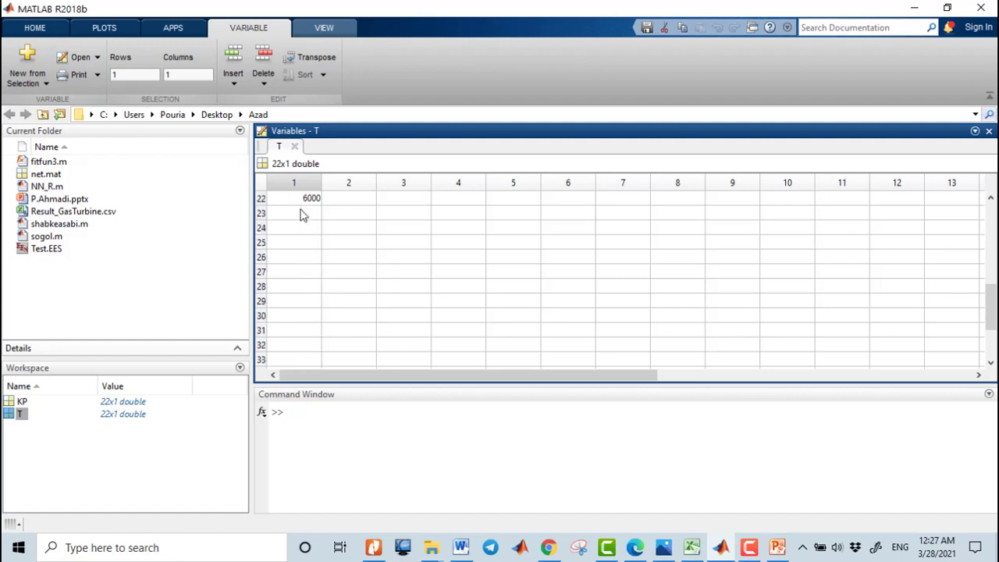
{"action": "scroll", "coordinate": [304, 209], "scroll_direction": "up", "scroll_amount": 7}
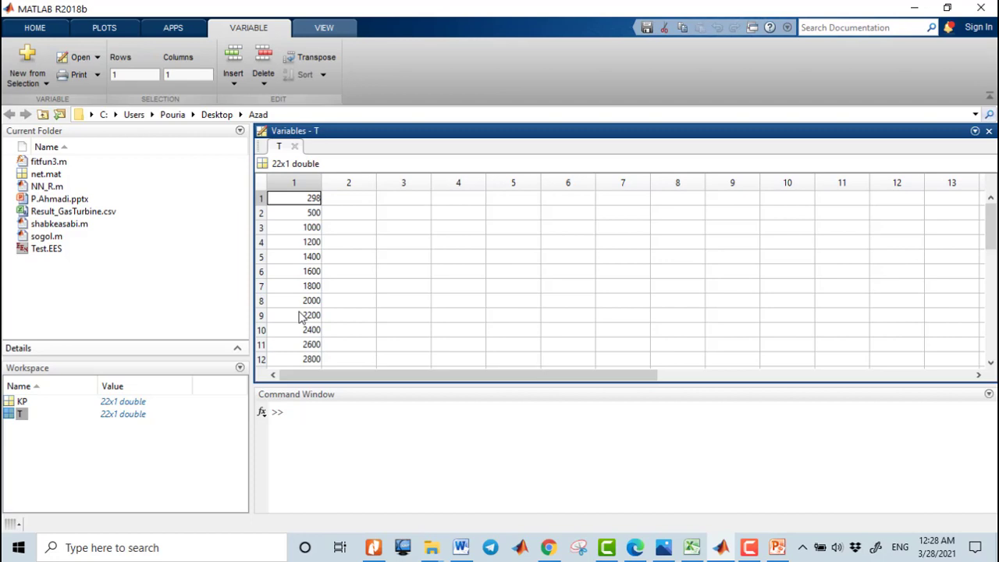
{"action": "left_click", "coordinate": [375, 548]}
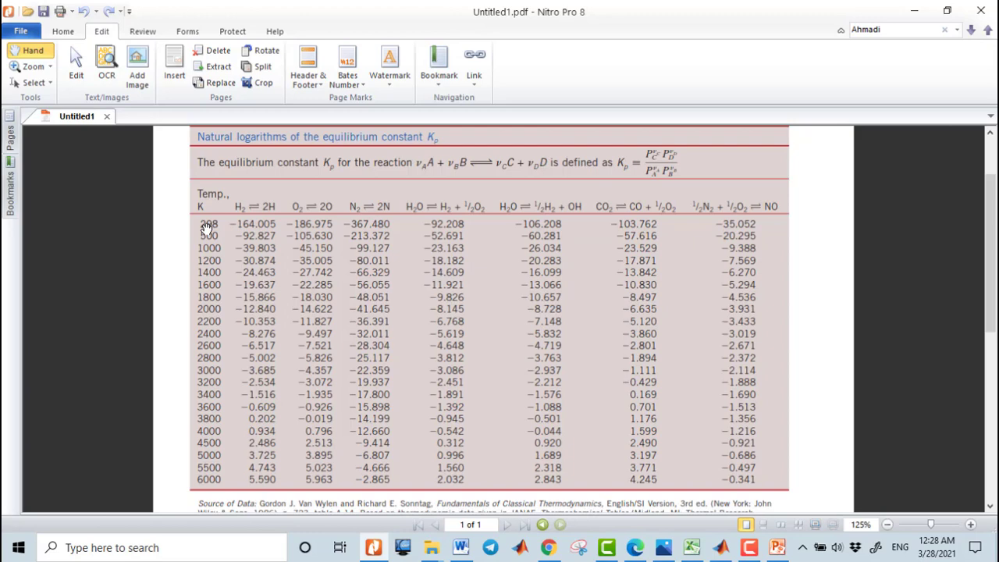
{"action": "left_click", "coordinate": [914, 11]}
Step: Open KP in the Variables editor beside T, then ready the Command Window
{"action": "double_click", "coordinate": [22, 401]}
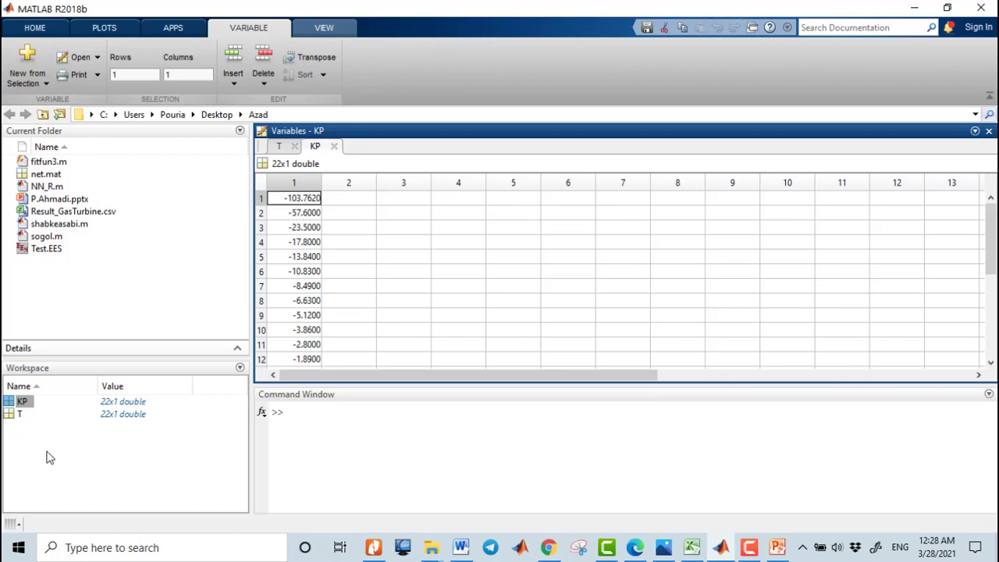
{"action": "left_click", "coordinate": [279, 146]}
{"action": "left_click", "coordinate": [315, 146]}
{"action": "left_click", "coordinate": [293, 412]}
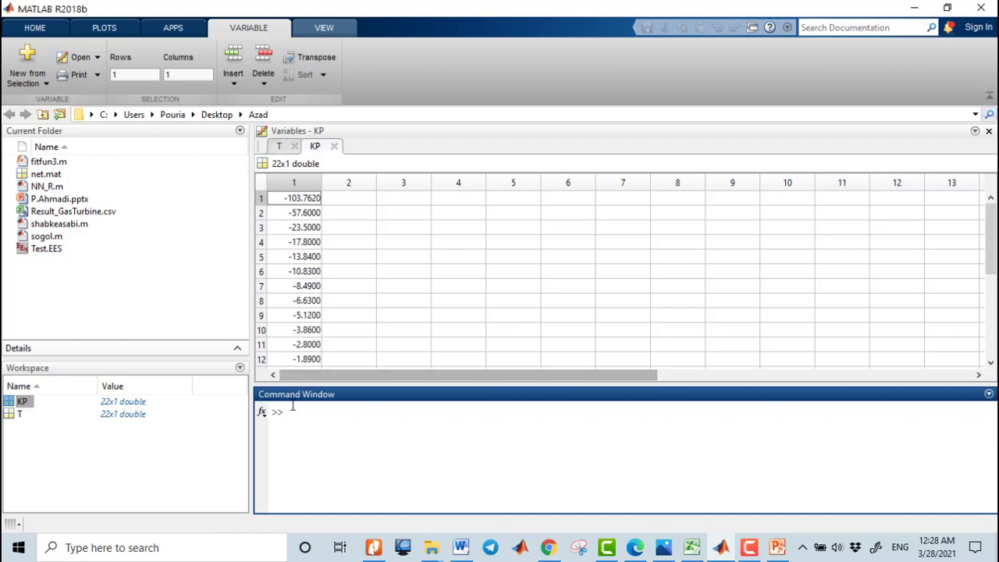
Step: Plot KP against T with plot(T,KP), accepting MATLAB's correction of Kp to KP
{"action": "type", "text": "lot(T"}
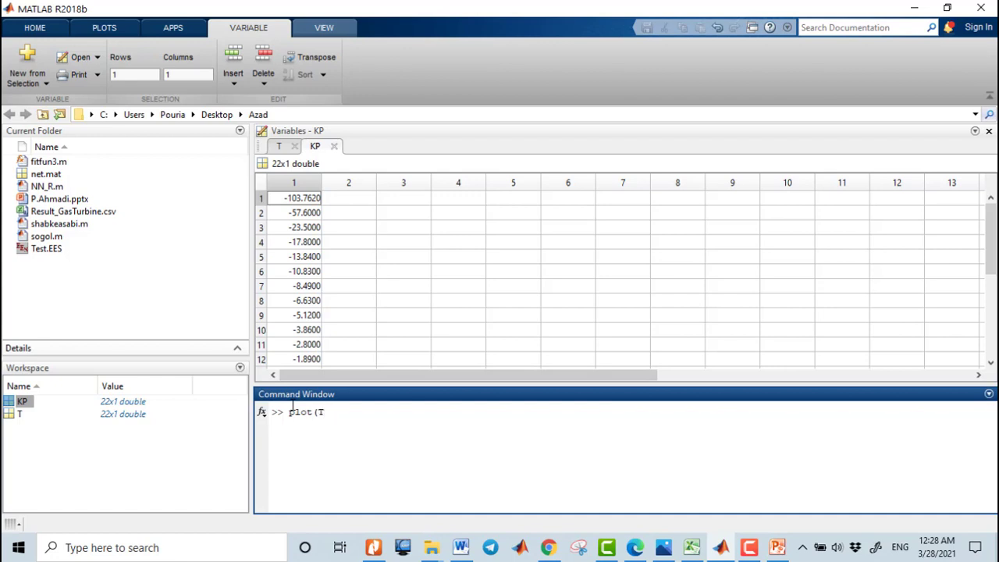
{"action": "type", "text": ",Kp)"}
{"action": "key", "text": "Return"}
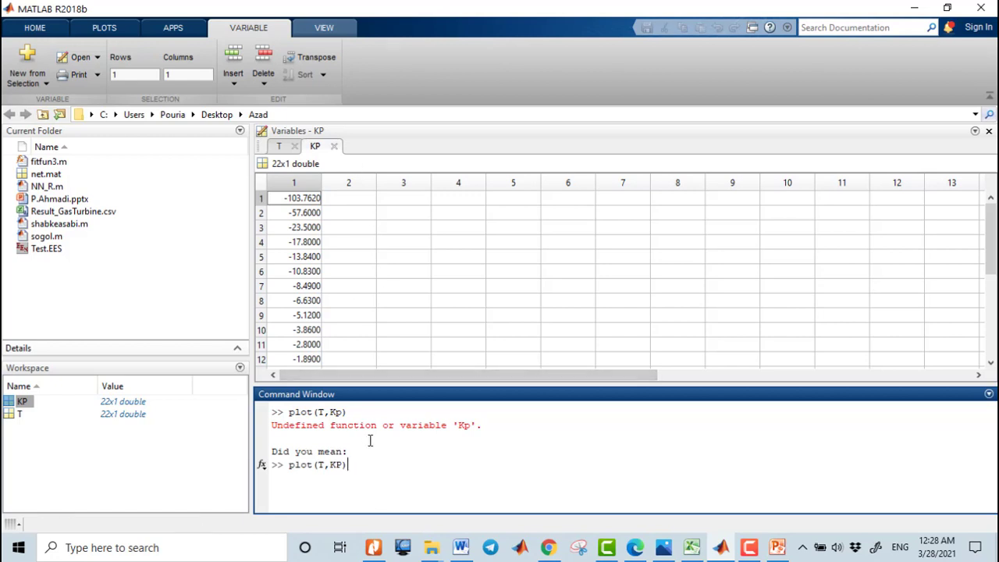
{"action": "key", "text": "Return"}
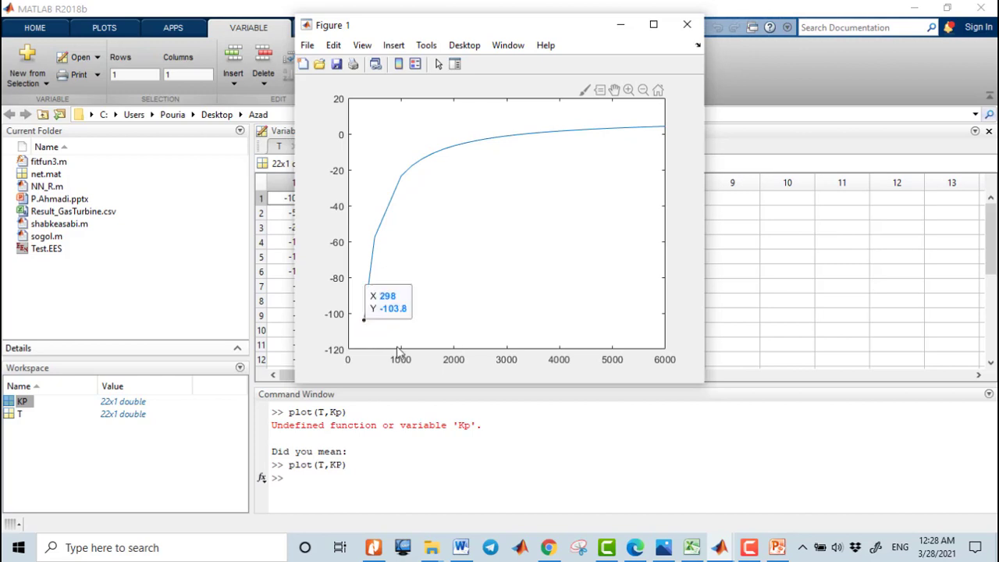
{"action": "mouse_move", "coordinate": [365, 325]}
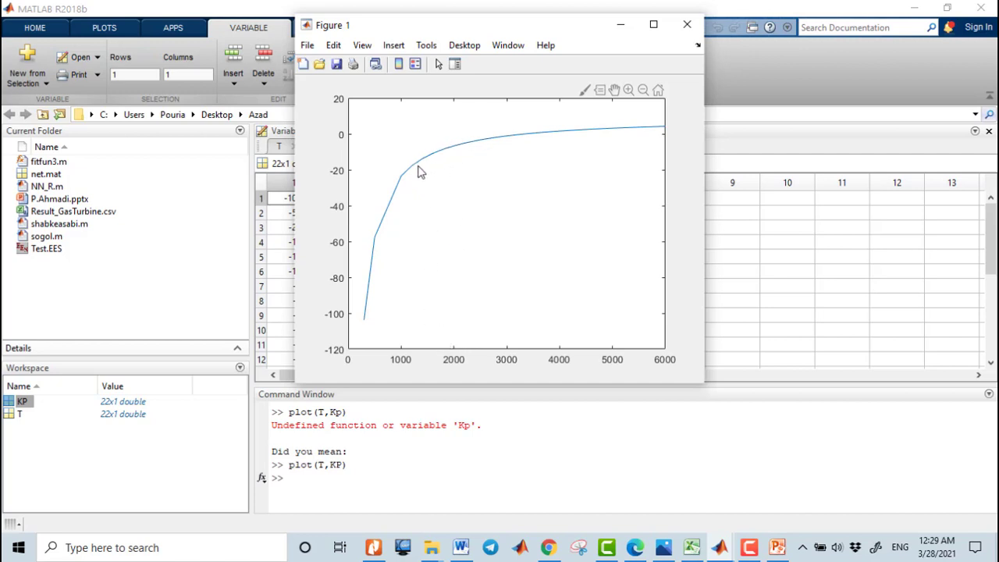
Step: Close the plot figure and clear the Command Window with clc
{"action": "left_click", "coordinate": [686, 26]}
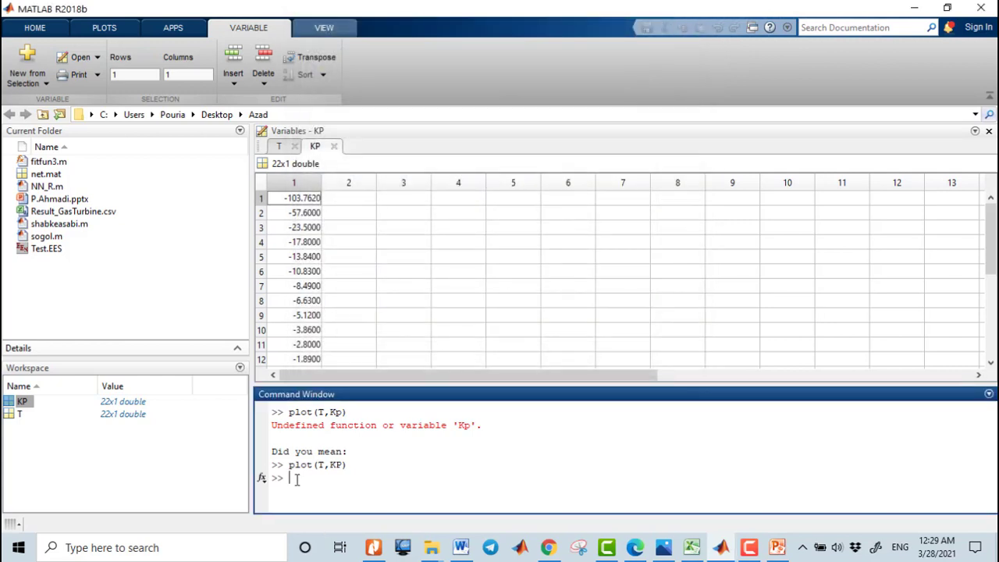
{"action": "type", "text": "clc"}
{"action": "key", "text": "Return"}
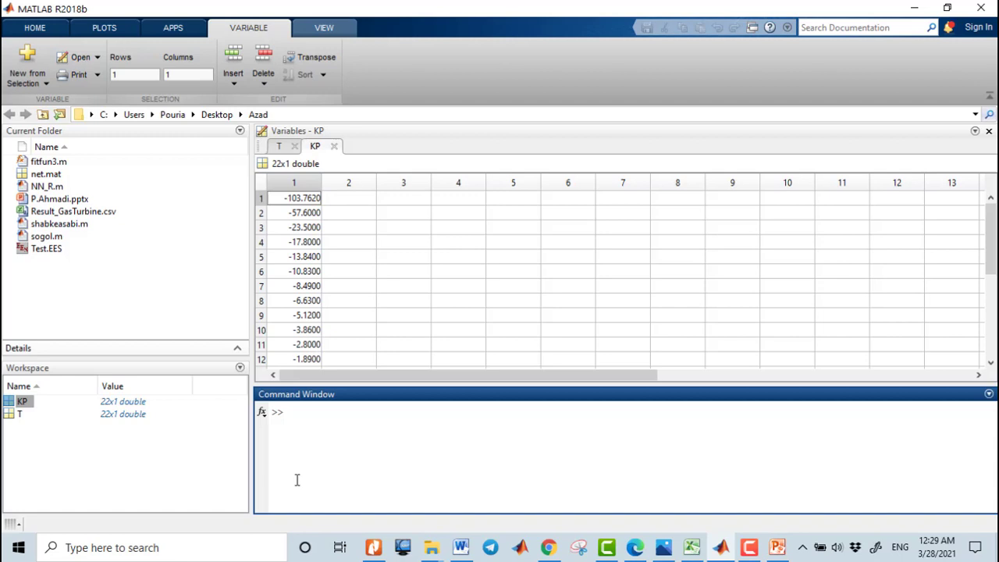
Step: Interpolate KP at T = 1300 with interp1(T,KP,1300), returning -15.8200
{"action": "type", "text": "interp1("}
{"action": "type", "text": "T"}
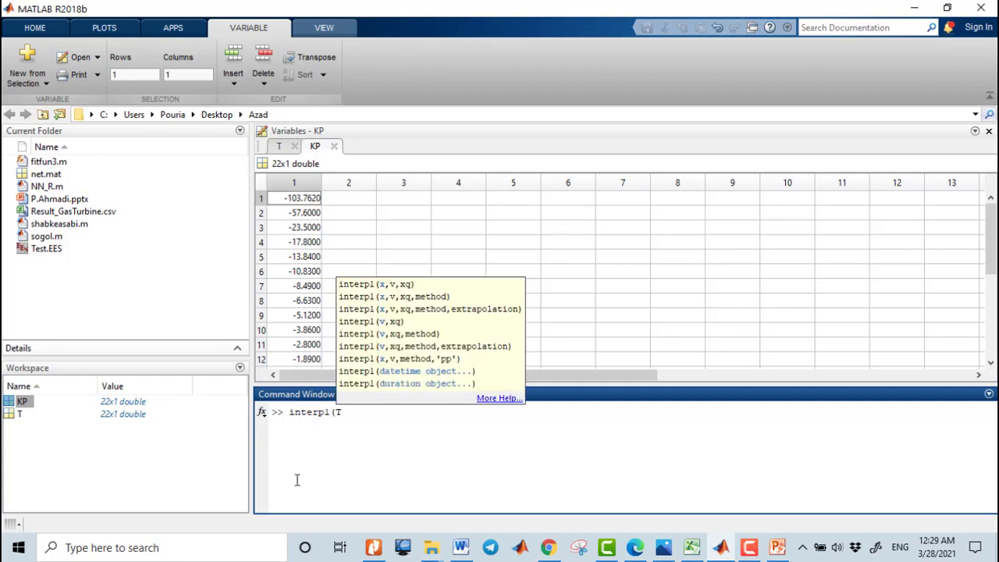
{"action": "type", "text": ",KP"}
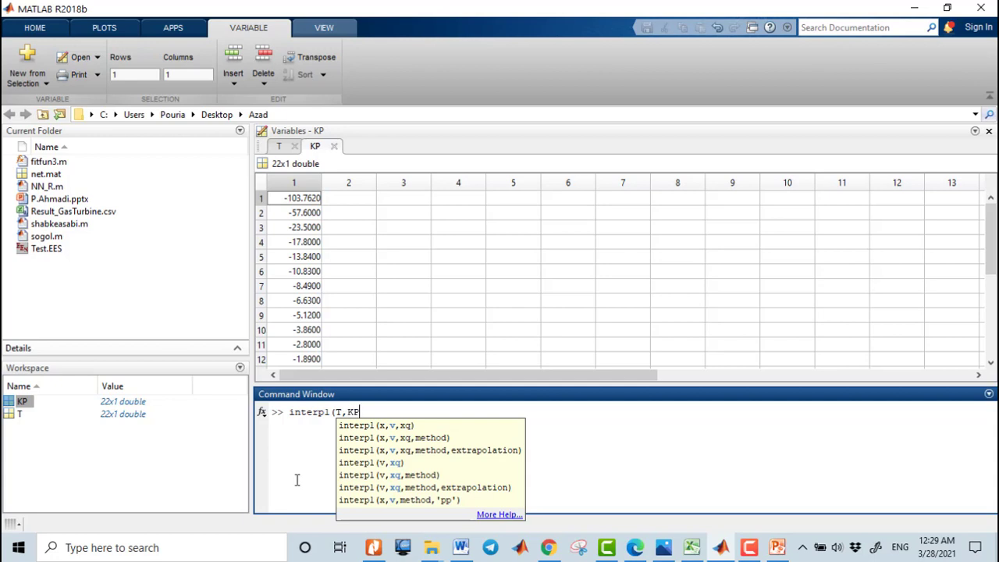
{"action": "type", "text": ",13"}
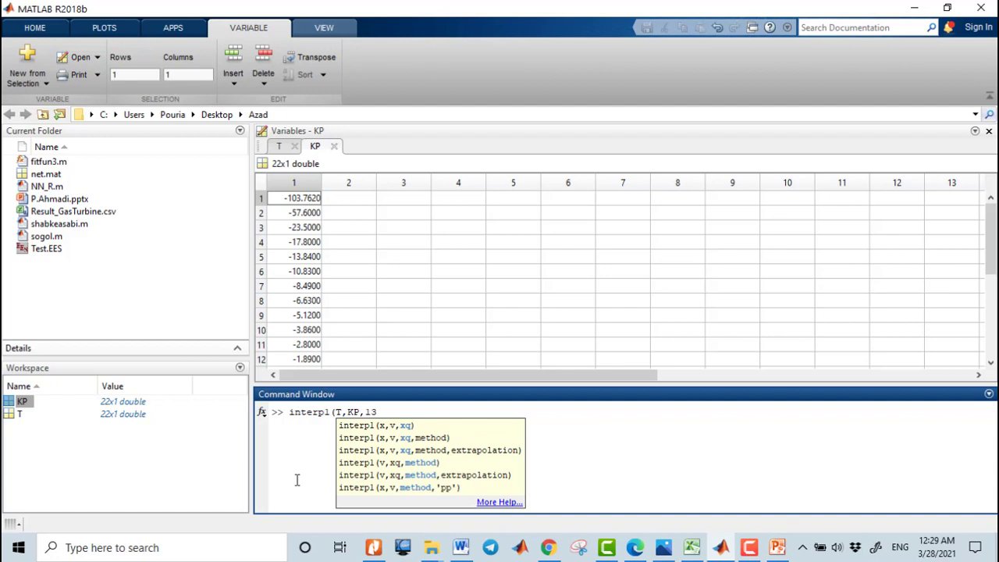
{"action": "type", "text": "00)"}
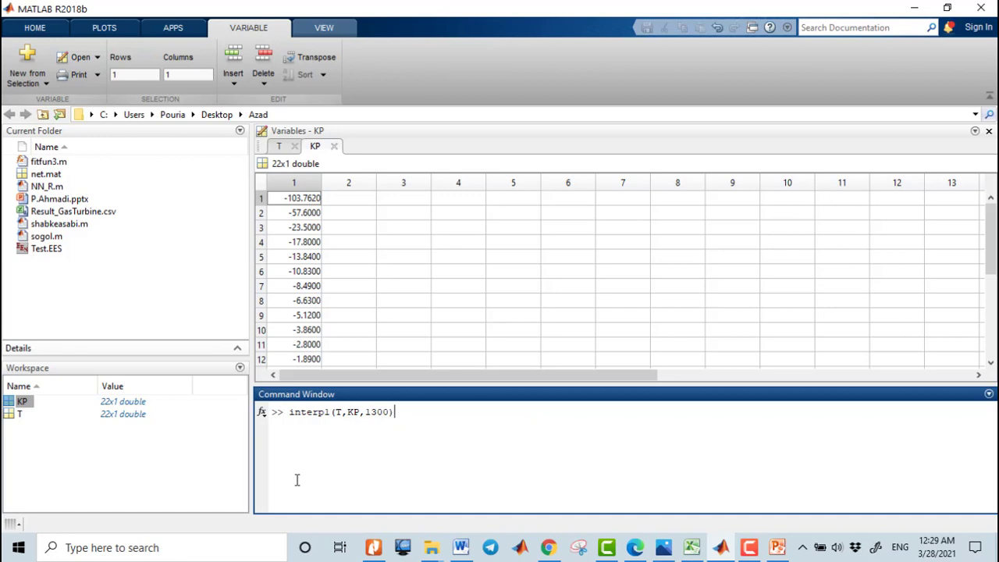
{"action": "key", "text": "Return"}
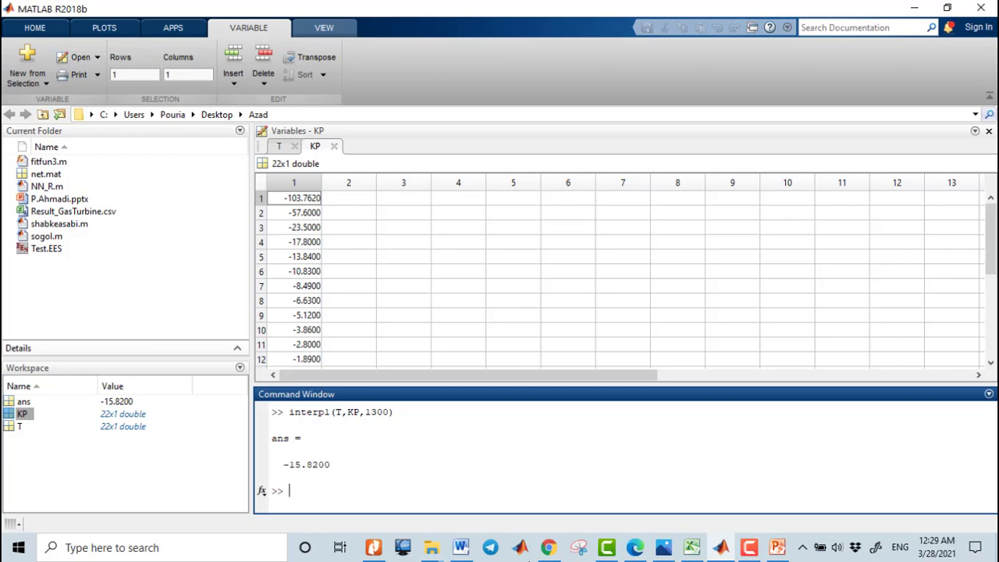
{"action": "left_click", "coordinate": [375, 554]}
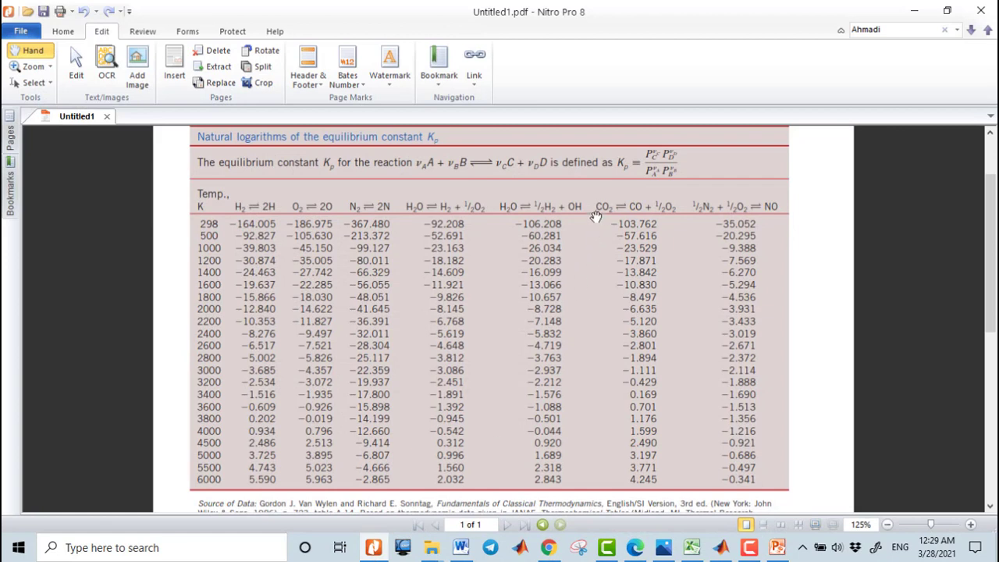
{"action": "left_click", "coordinate": [76, 63]}
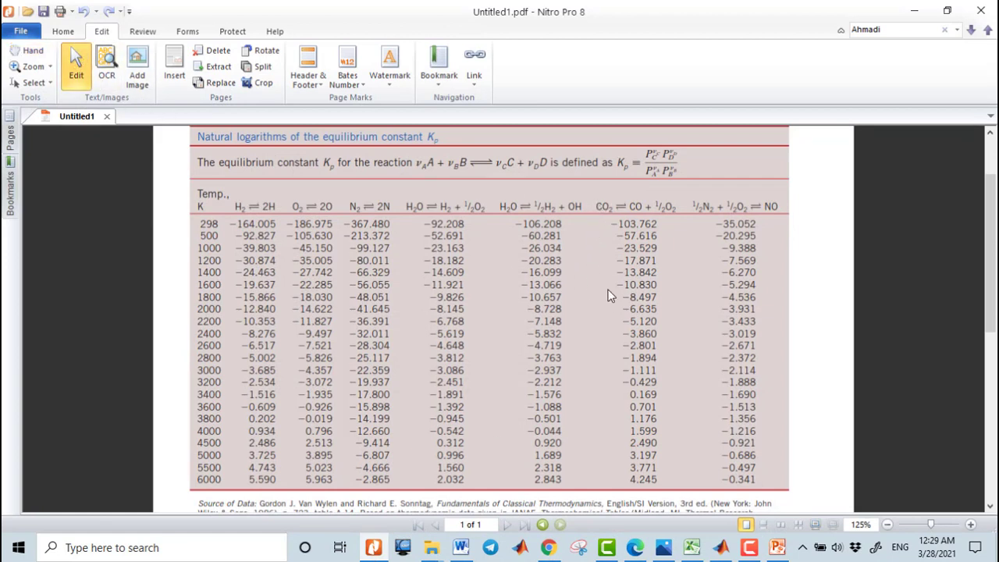
{"action": "left_click", "coordinate": [598, 208]}
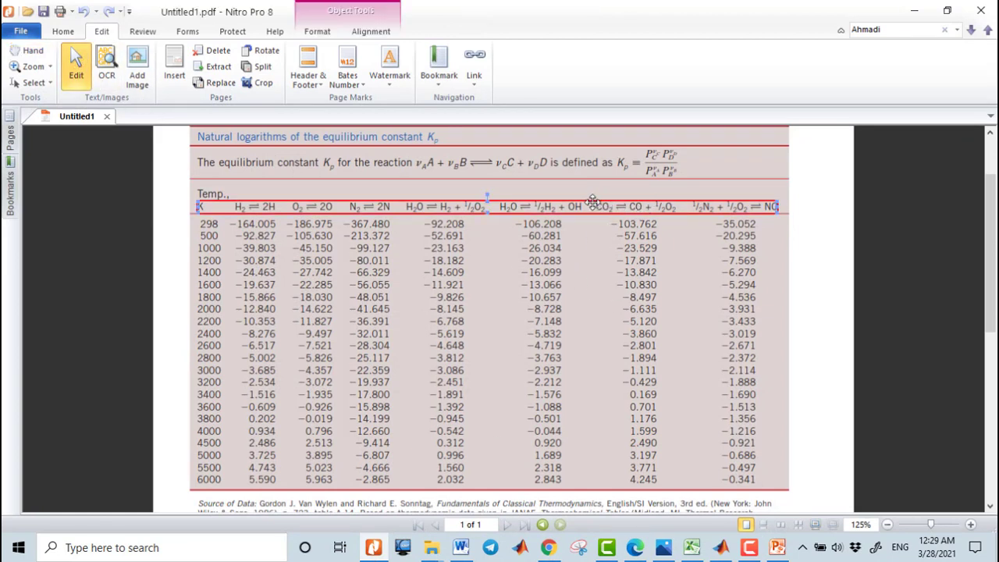
{"action": "left_click_drag", "start_coordinate": [598, 208], "coordinate": [614, 203]}
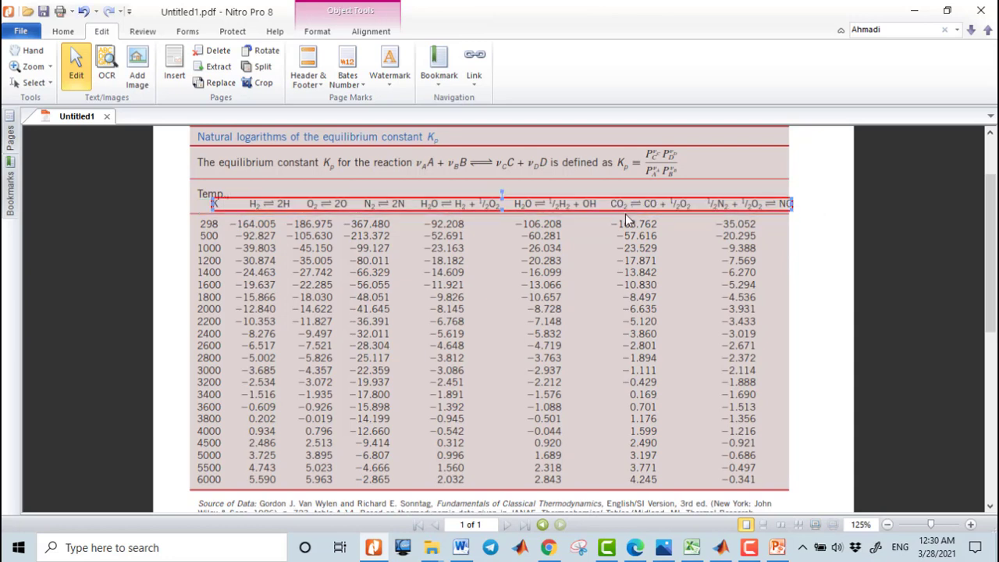
{"action": "key", "text": "ctrl+z"}
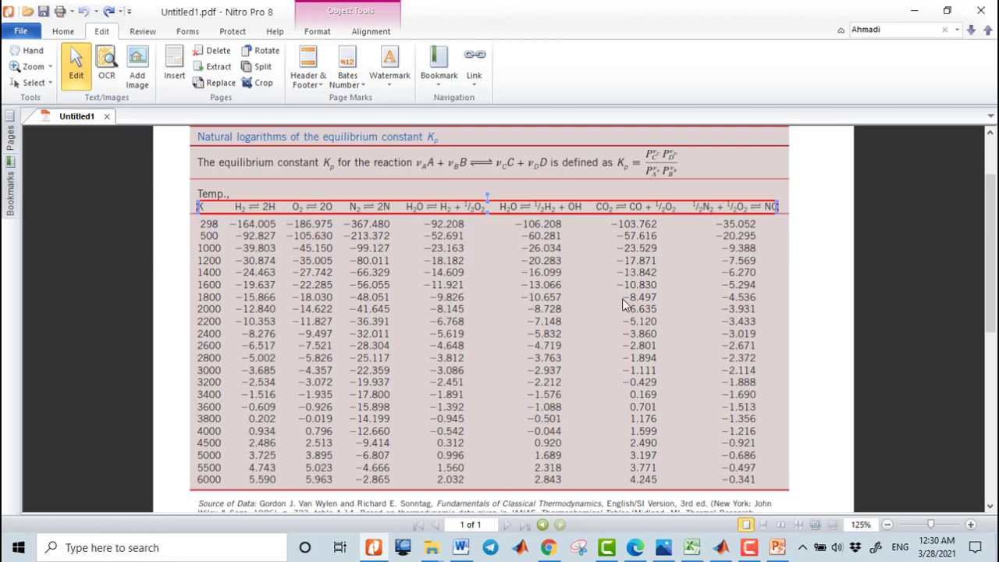
{"action": "left_click", "coordinate": [720, 547]}
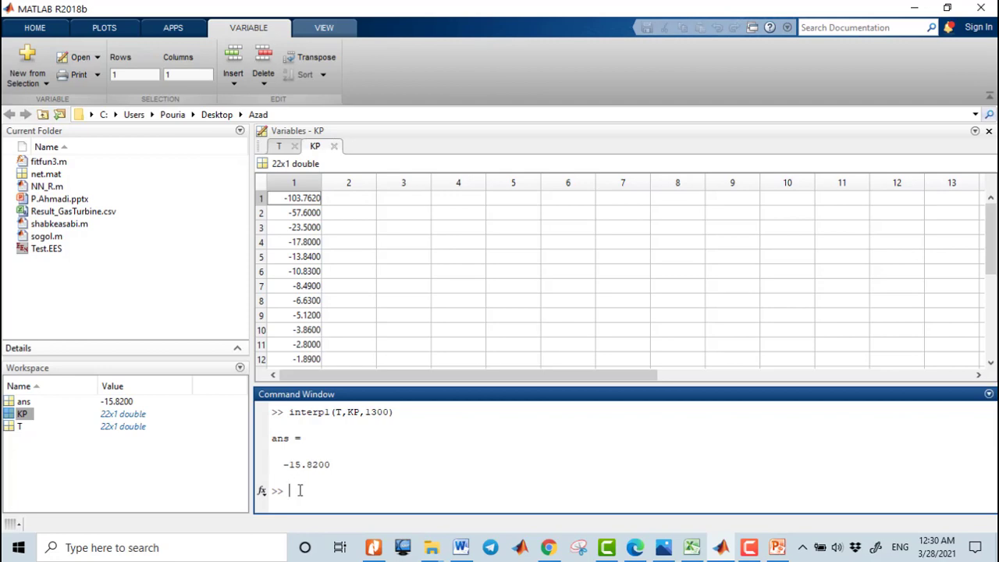
Step: Bring the Kp table PDF forward and select its 298/500 rows and header text blocks
{"action": "left_click", "coordinate": [373, 547]}
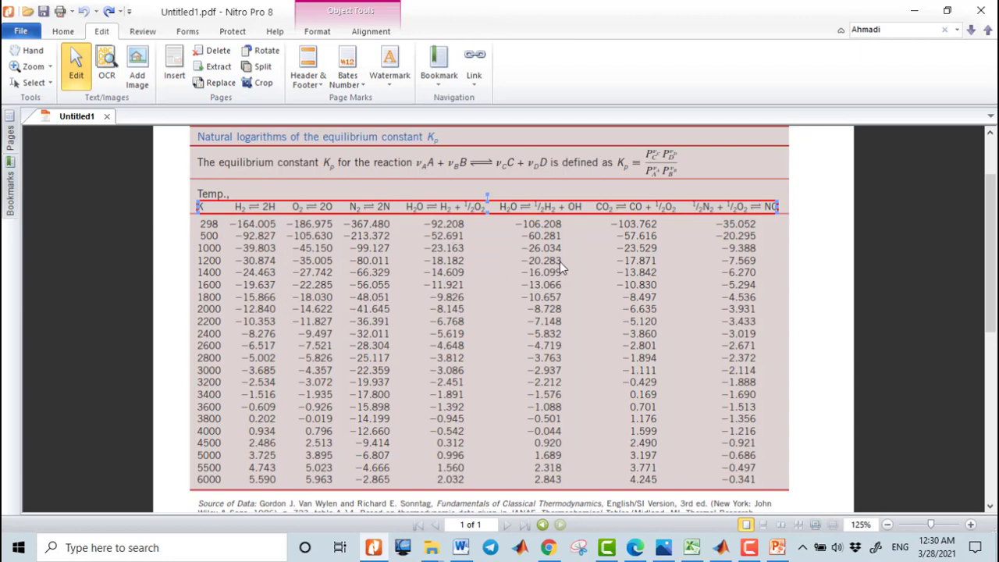
{"action": "left_click", "coordinate": [633, 222]}
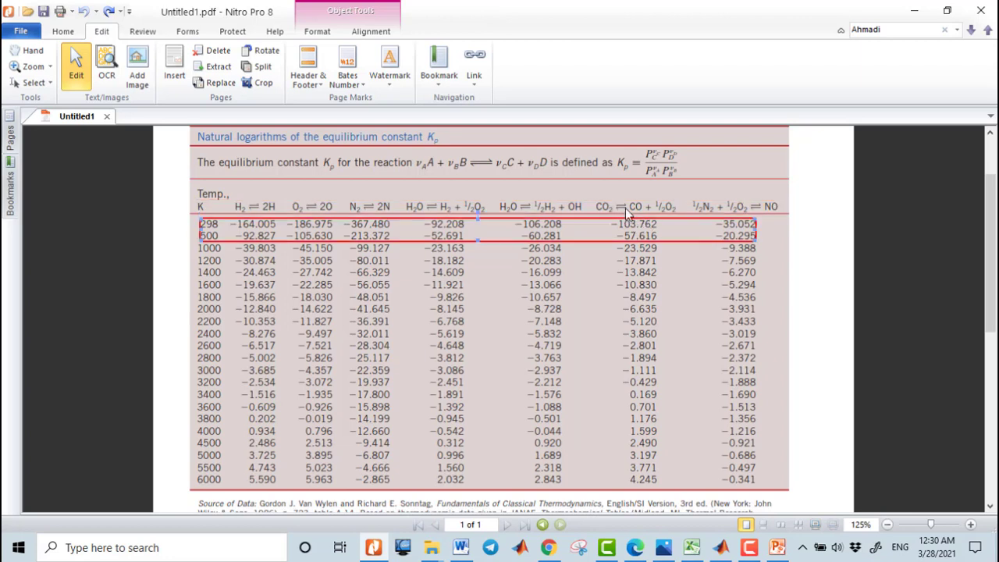
{"action": "left_click", "coordinate": [624, 206]}
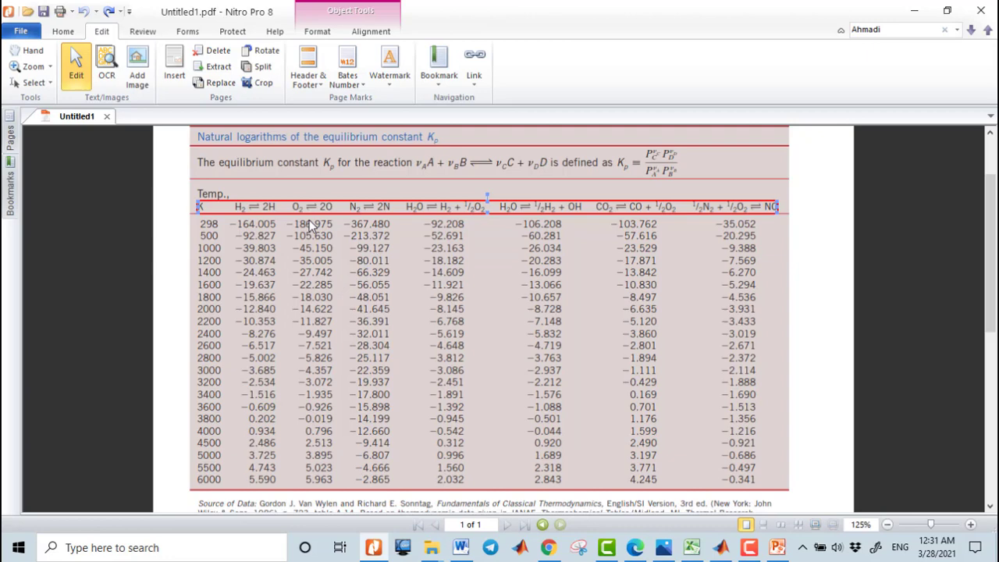
Step: Return to MATLAB, where ans = -15.8200 is still displayed
{"action": "left_click", "coordinate": [720, 547]}
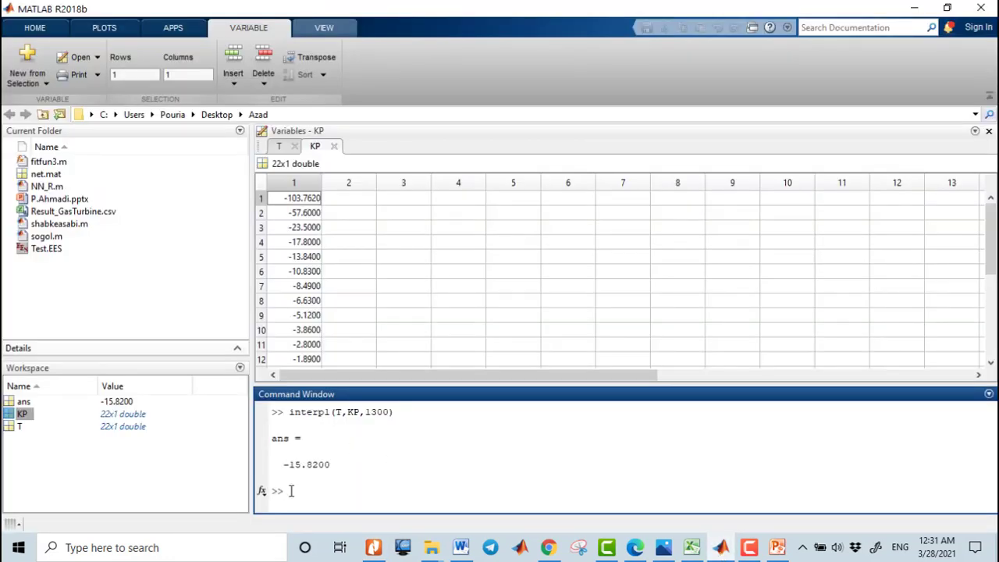